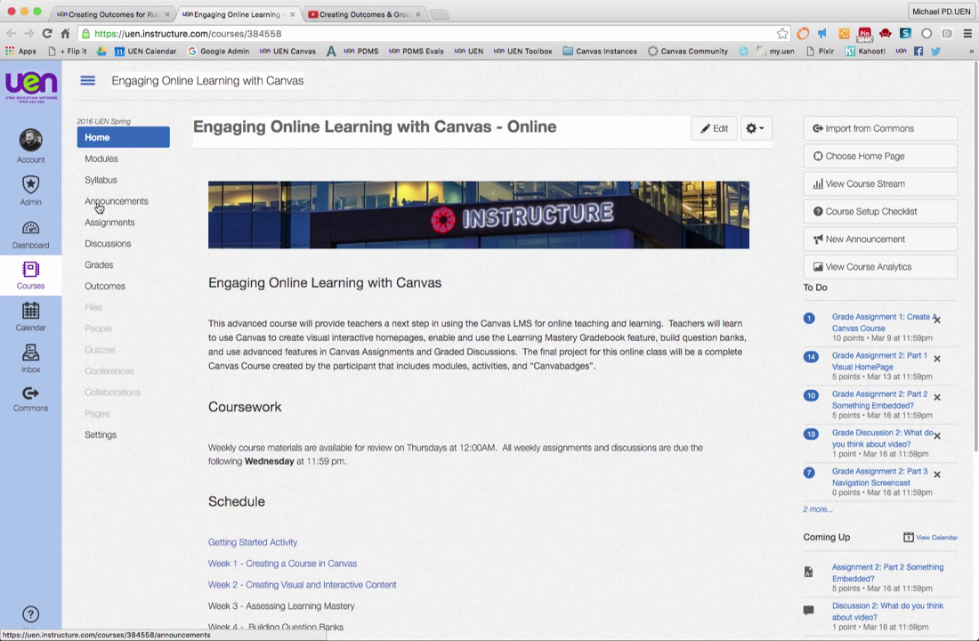
- Open Assignment 2: Part 1 Visual HomePage from the Week 2 module on the Modules page
click(91, 163)
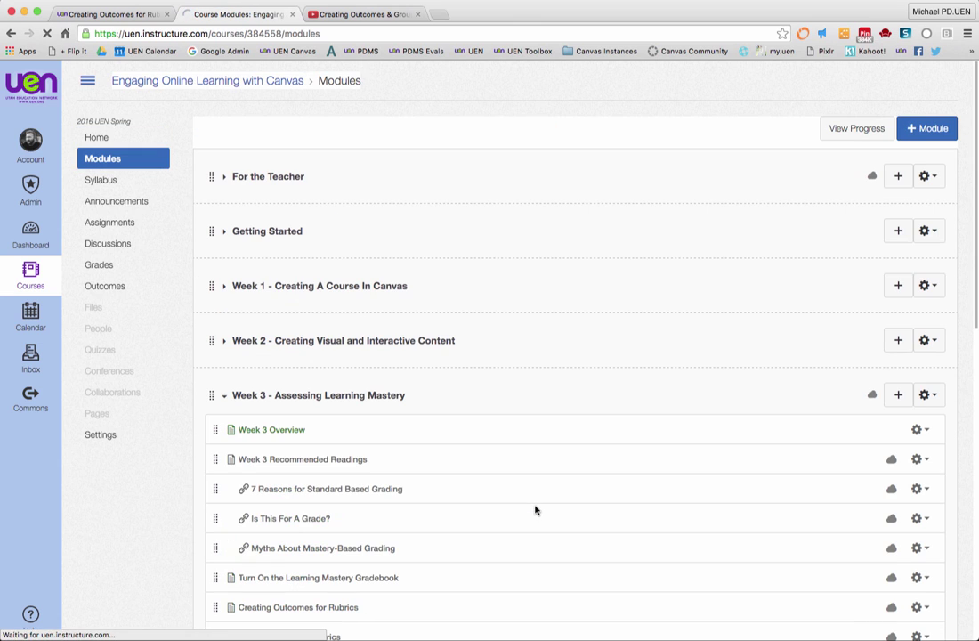
click(224, 343)
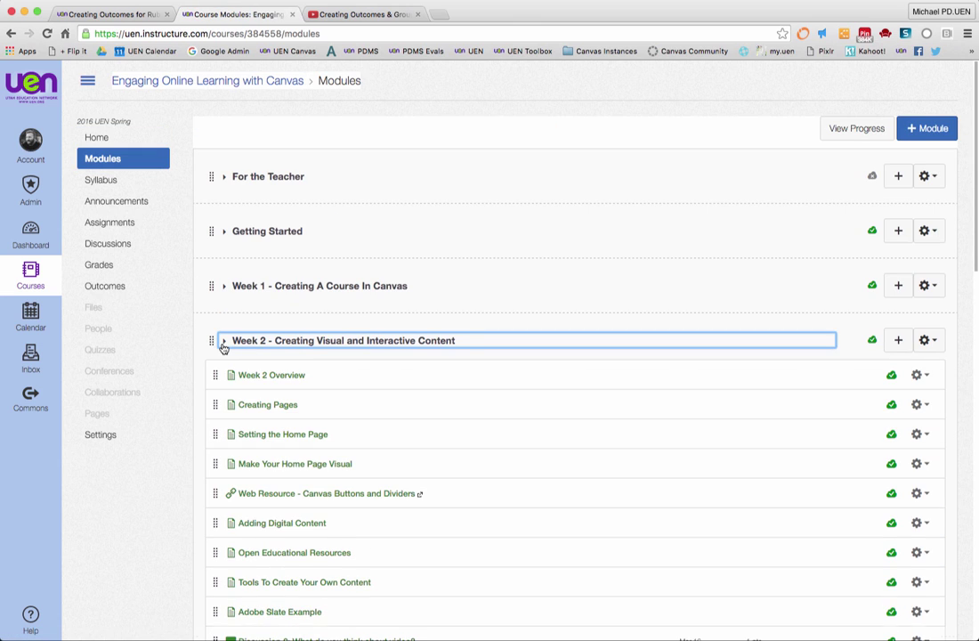
scroll(224, 347, down, 5)
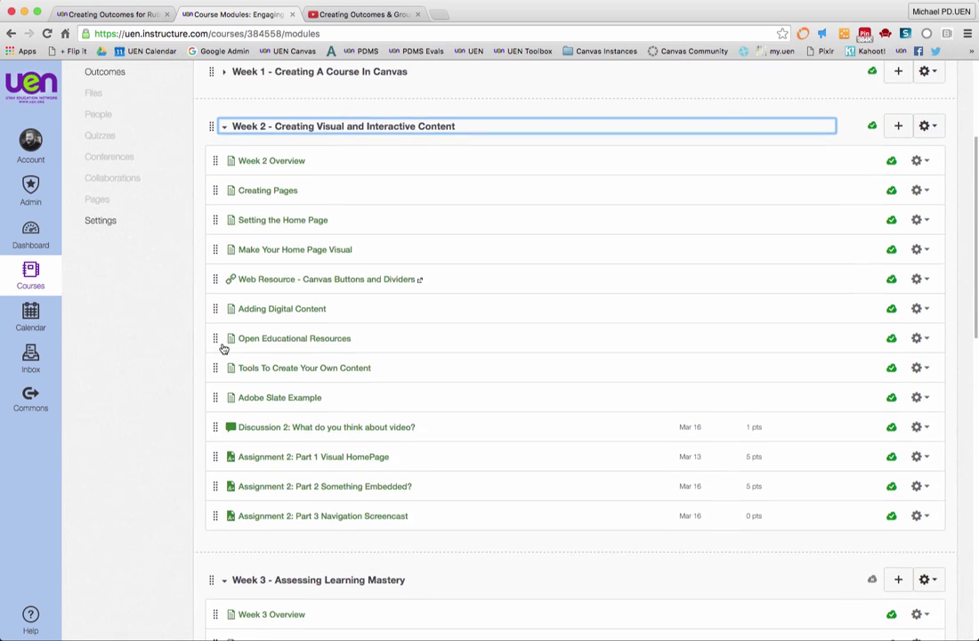
scroll(224, 345, down, 2)
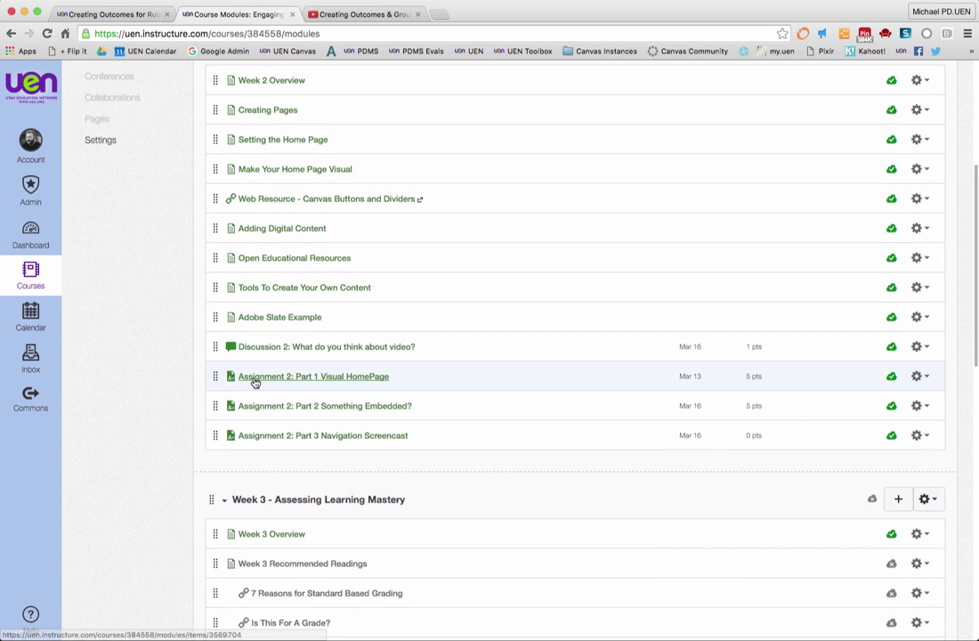
click(359, 381)
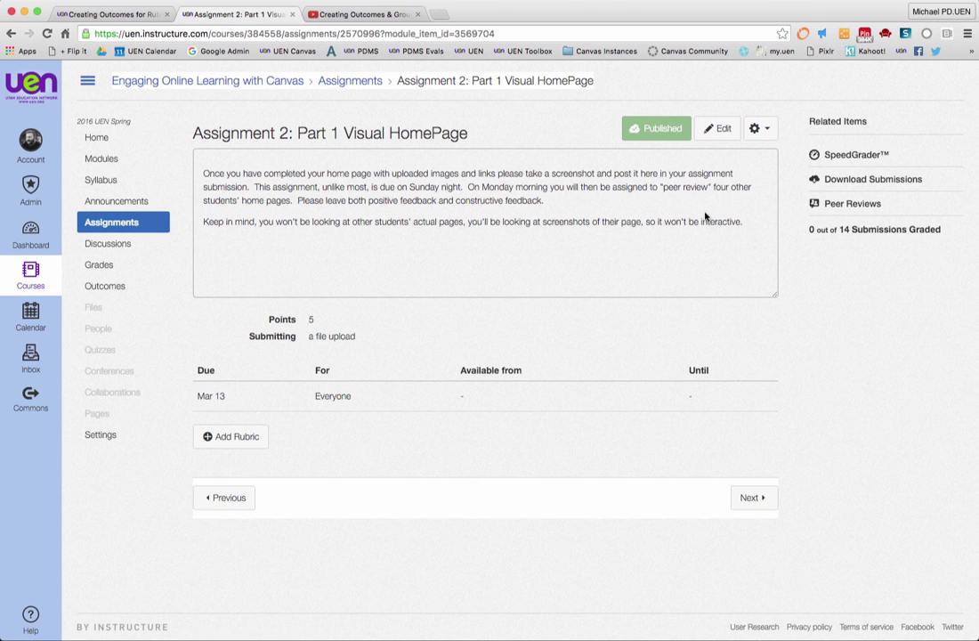
- Review the Visual HomePage assignment's edit settings (5 points, due Mar 13) and save them
click(723, 130)
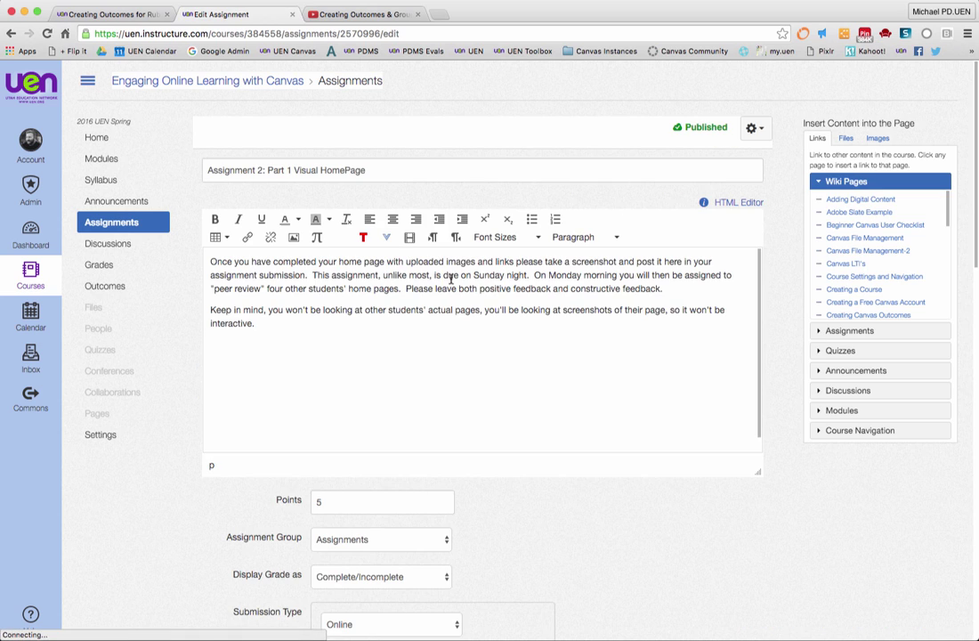
scroll(446, 472, down, 5)
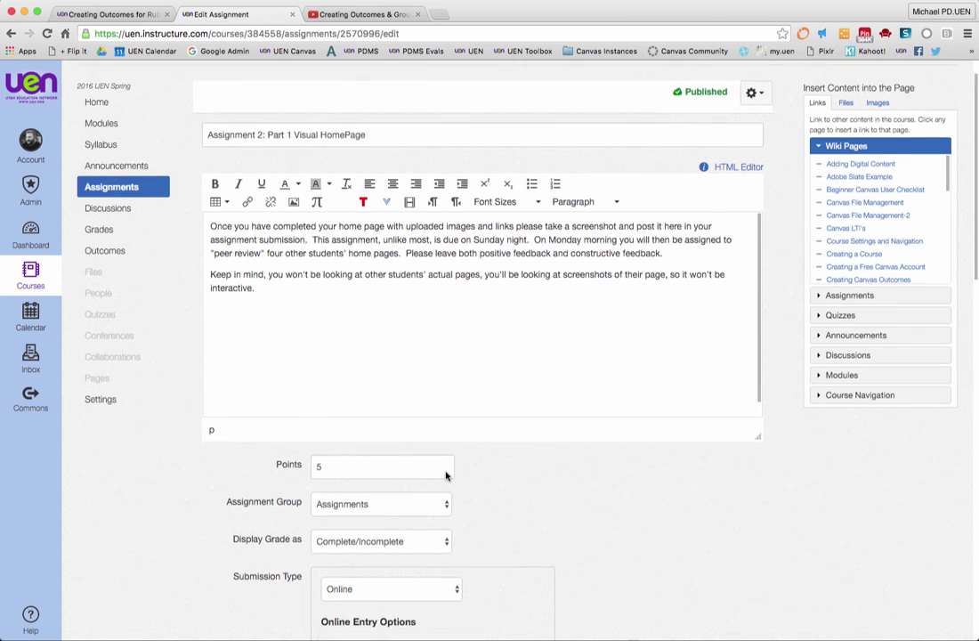
scroll(446, 475, up, 5)
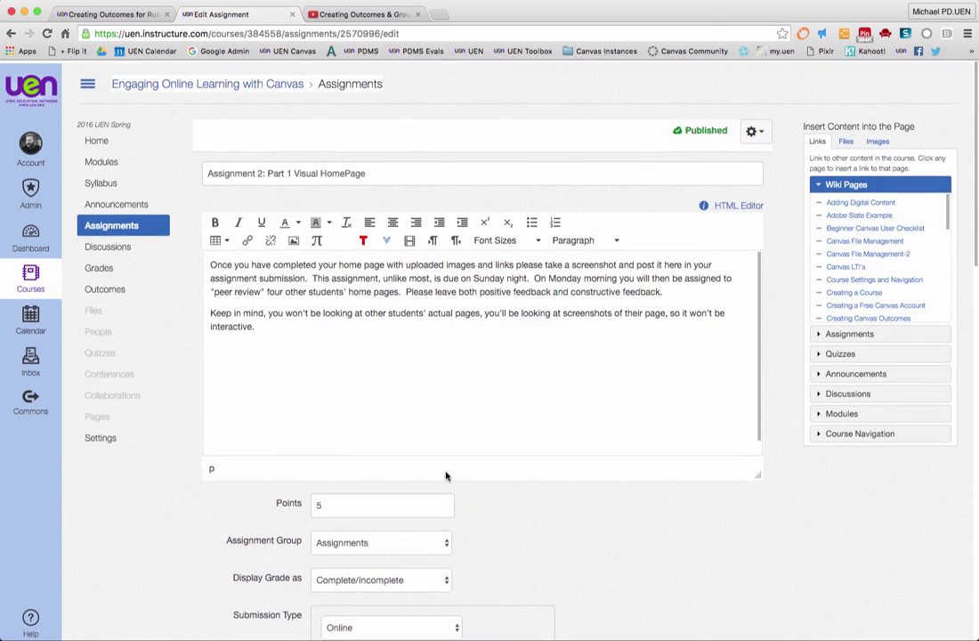
scroll(559, 480, down, 15)
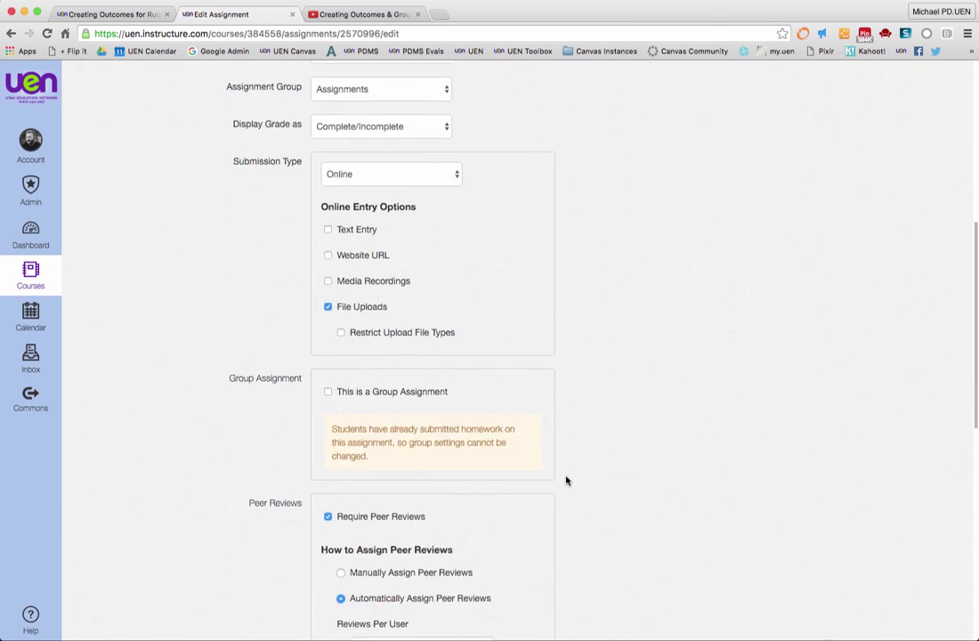
scroll(724, 514, down, 5)
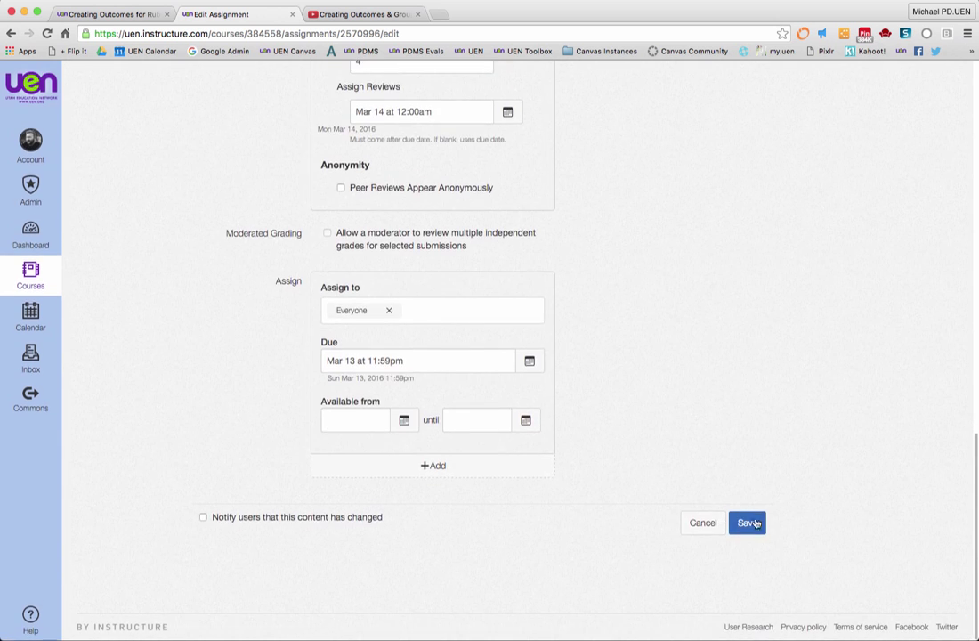
click(755, 524)
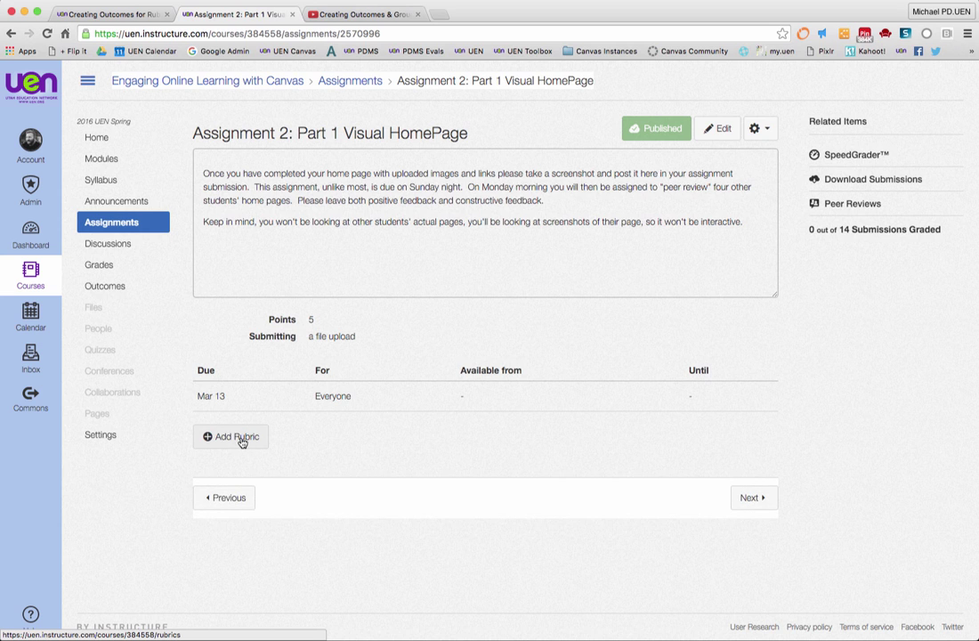
- Add a new rubric to the assignment, creating the default 'Some Rubric' form
click(239, 437)
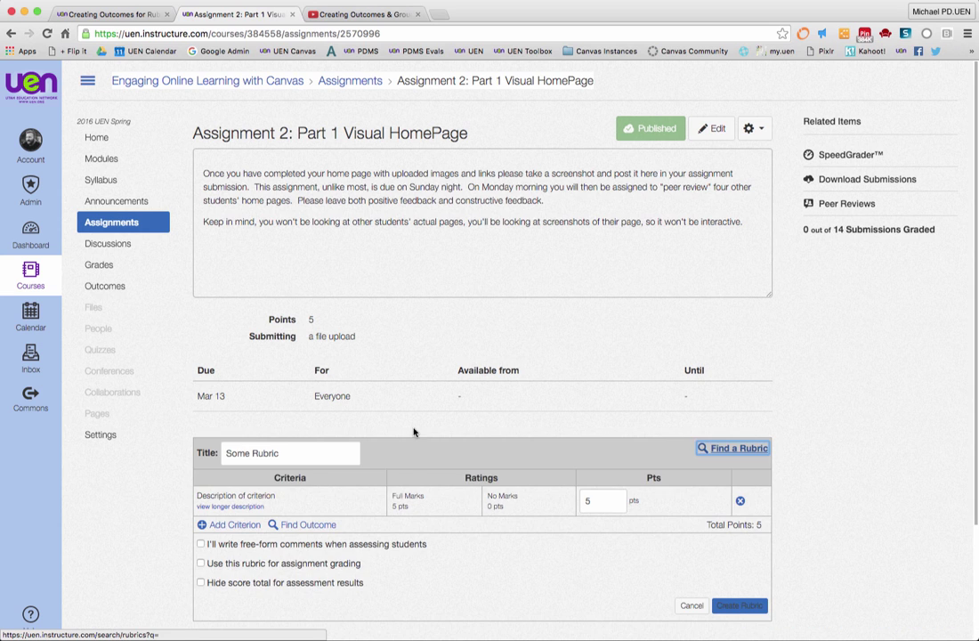
scroll(414, 429, down, 3)
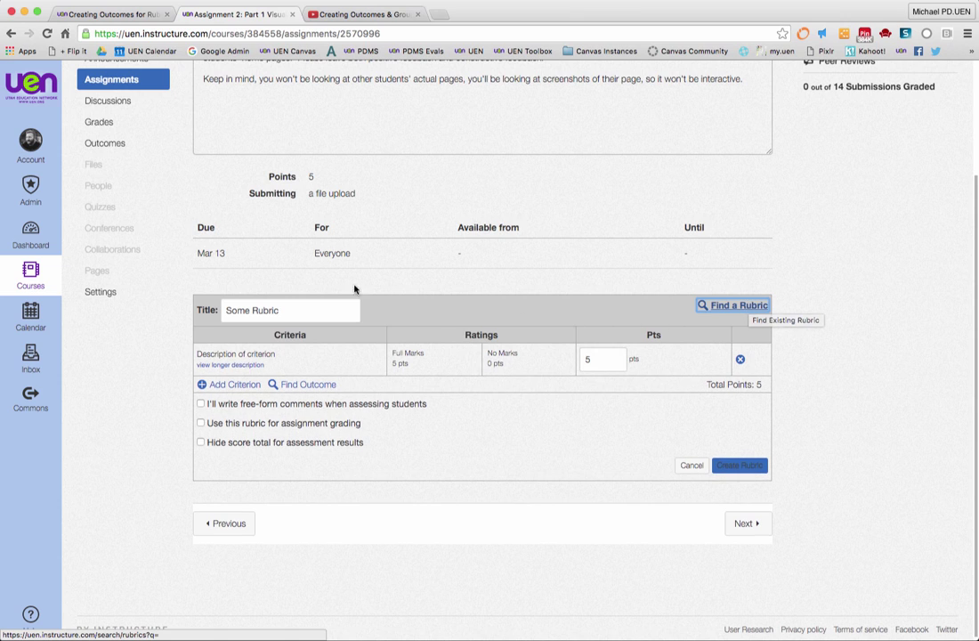
- Retitle the rubric 'Create Visual Home Page' and delete its default 5-point criterion
double_click(300, 310)
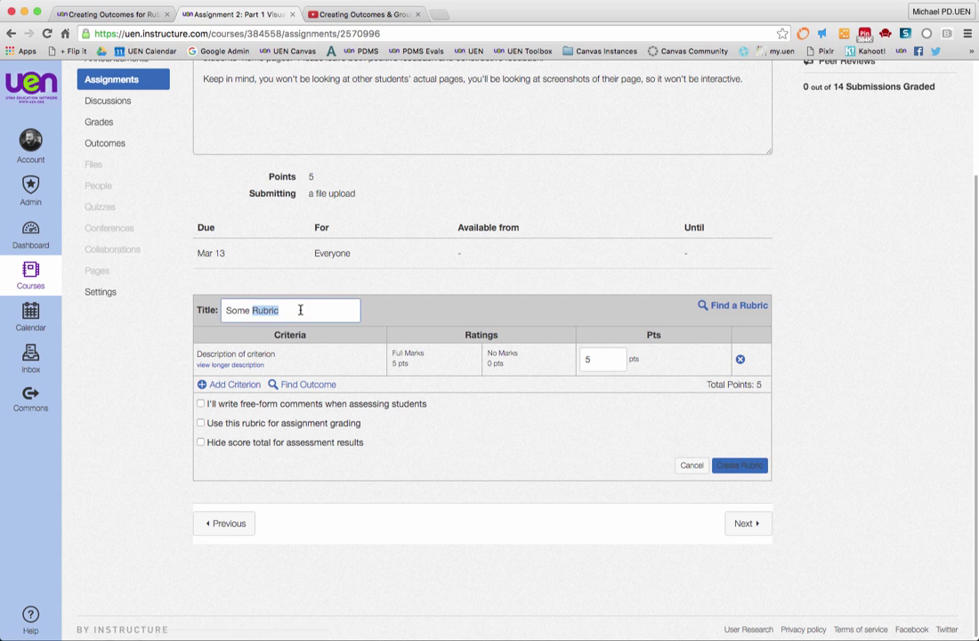
triple_click(300, 310)
text(Create Visual Home Page)
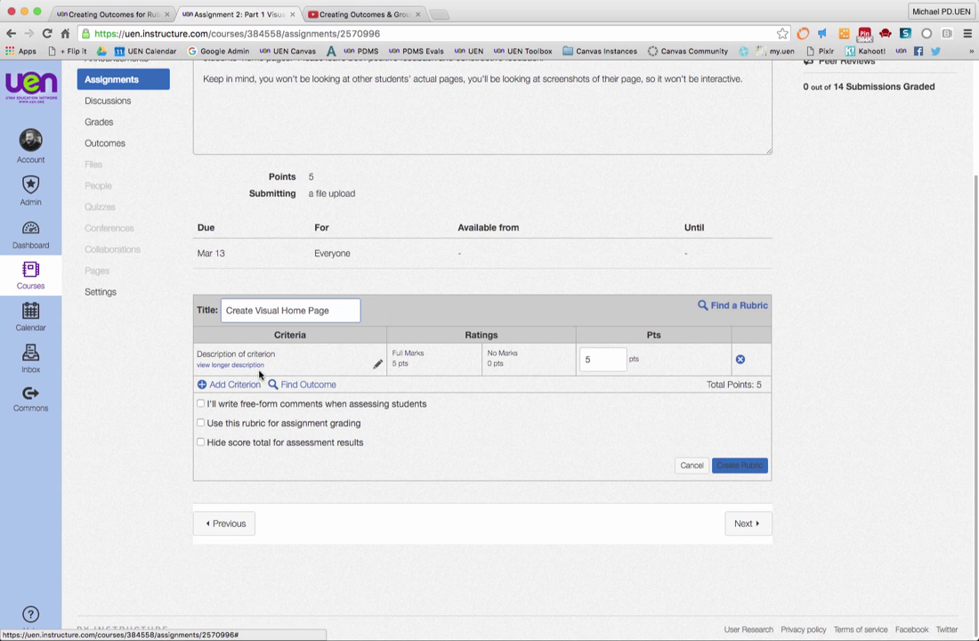
click(742, 361)
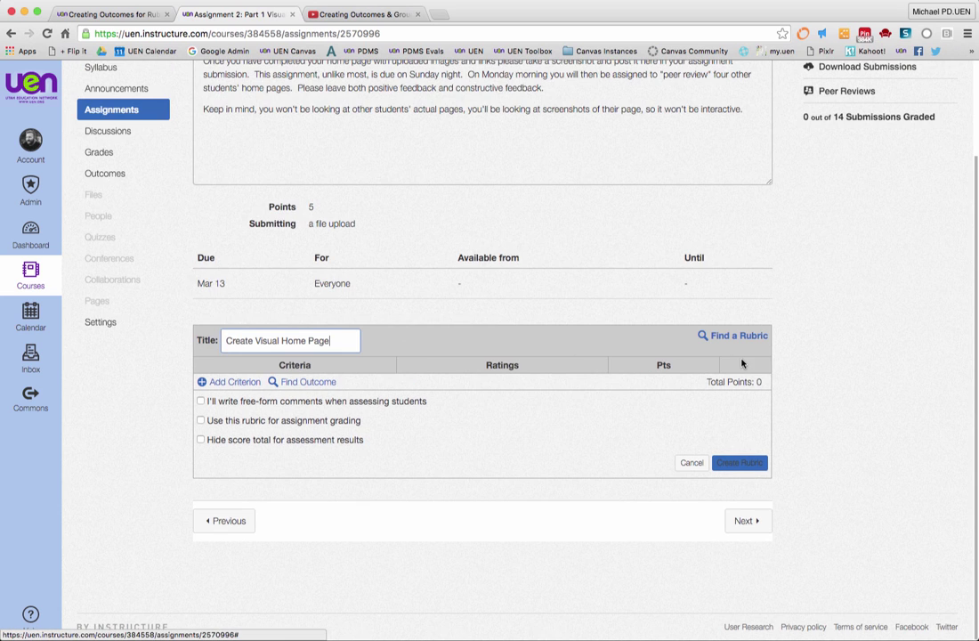
- Import the 'Create a content page' outcome from the course outcome group as a 2-point criterion
click(310, 383)
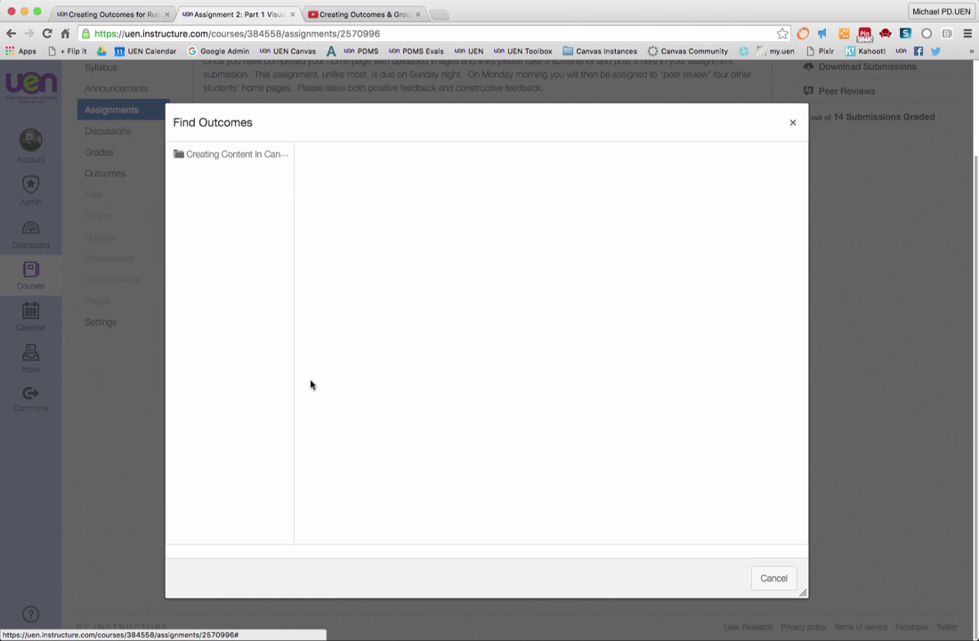
click(251, 155)
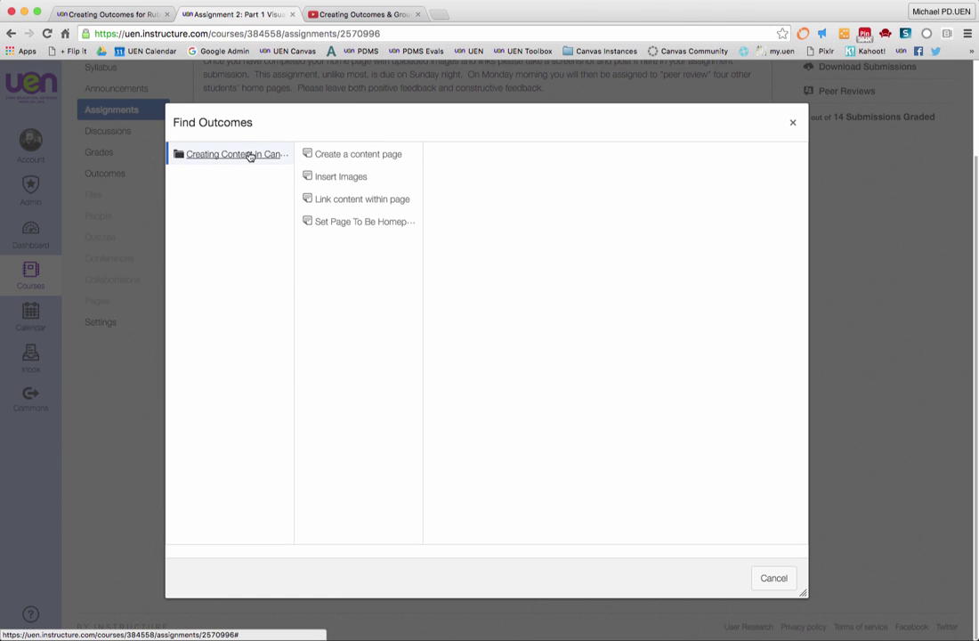
click(375, 157)
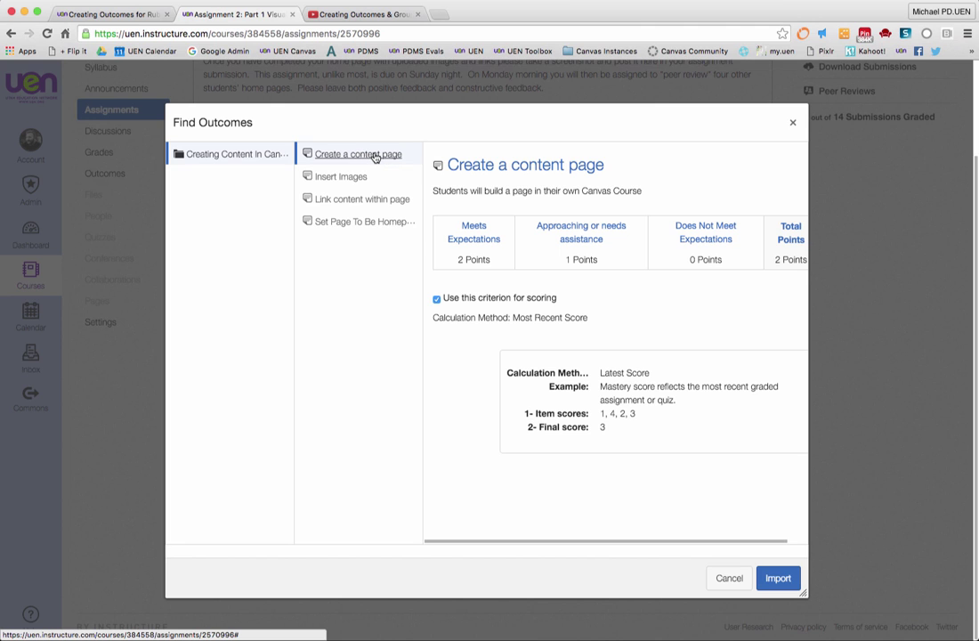
click(778, 580)
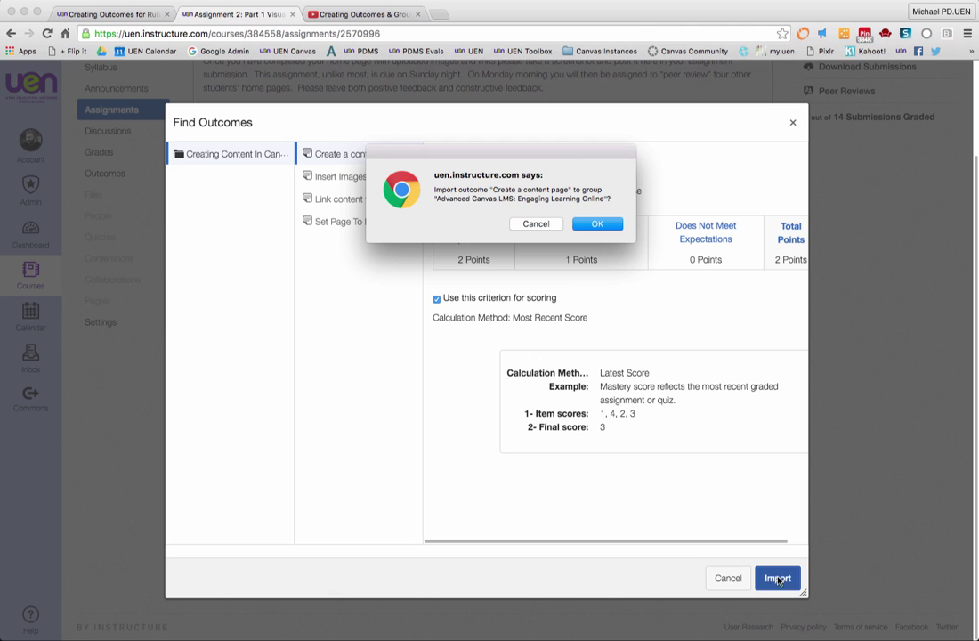
click(595, 225)
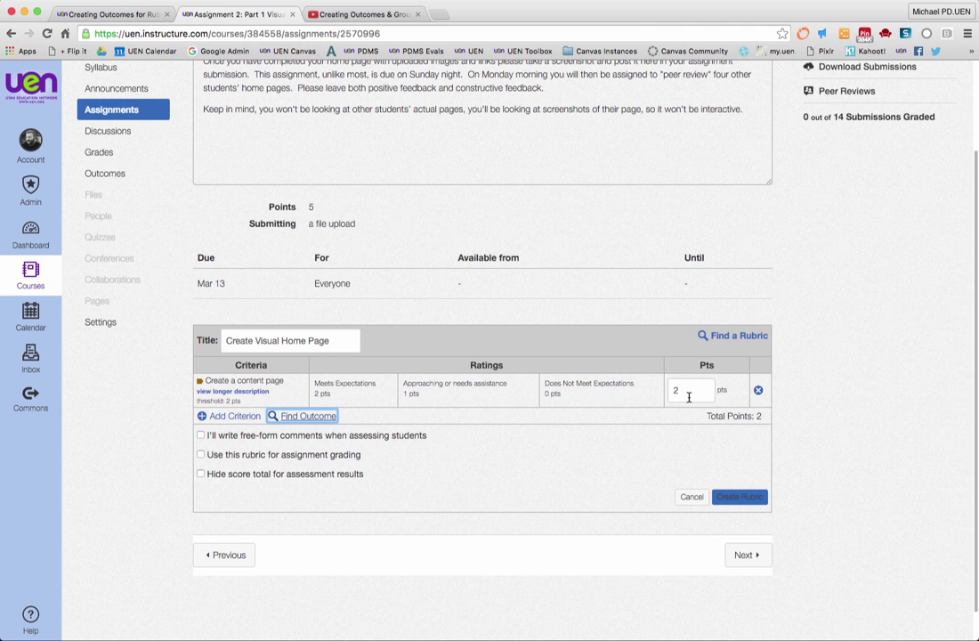
- Import the 'Insert Images' outcome as a rubric criterion
click(312, 418)
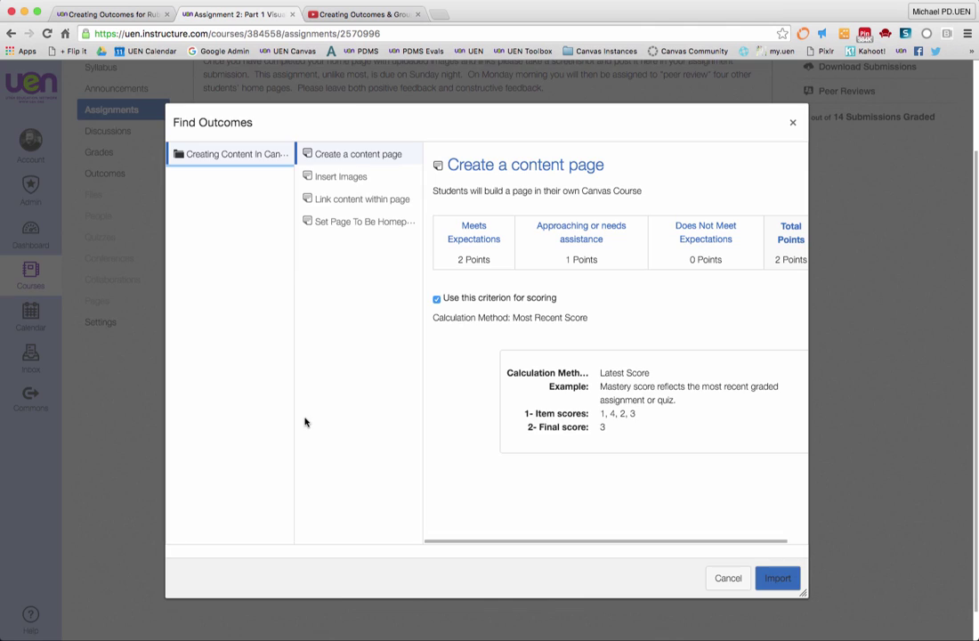
click(349, 177)
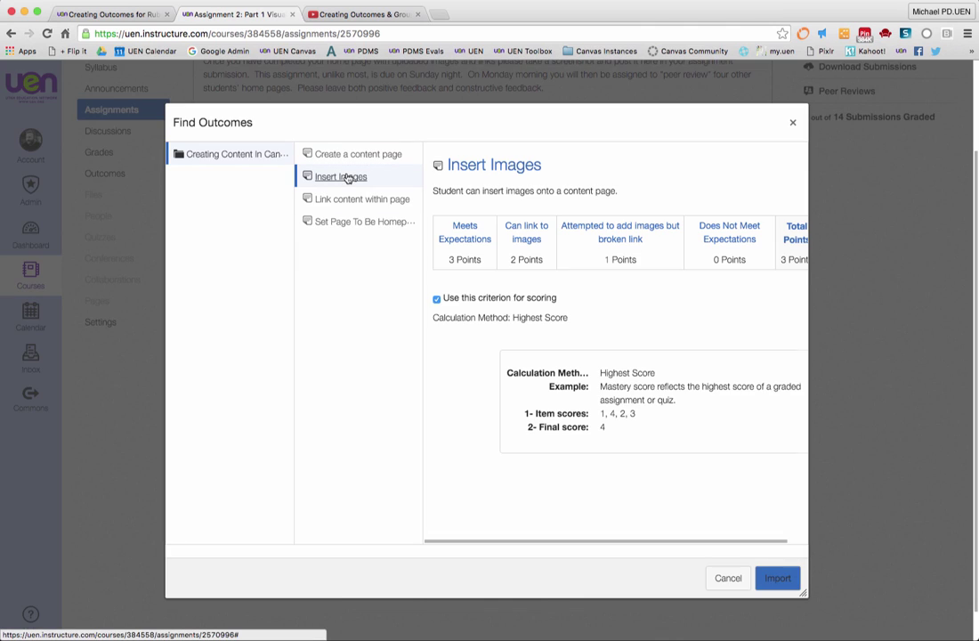
click(777, 578)
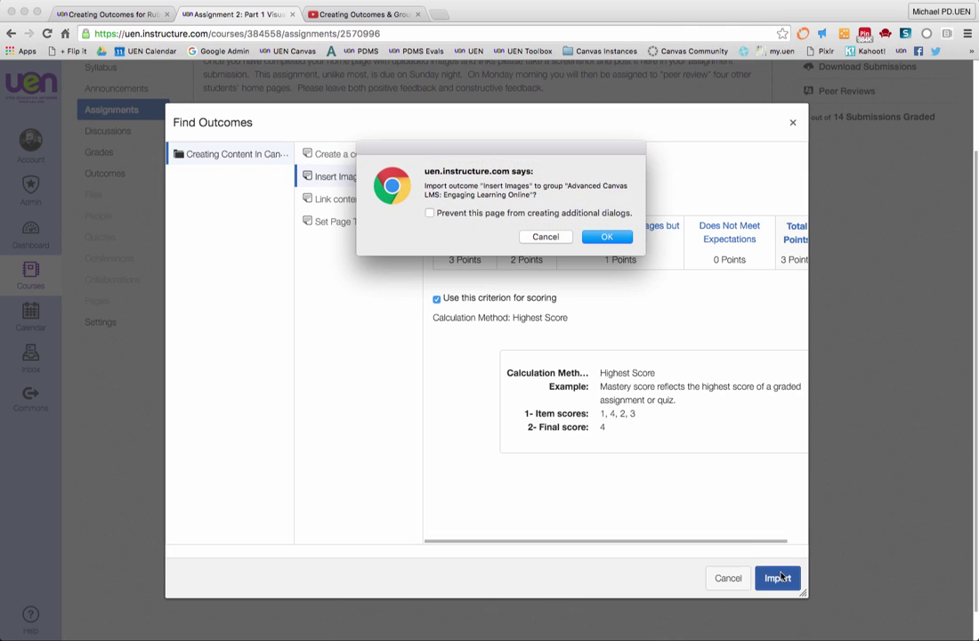
click(606, 239)
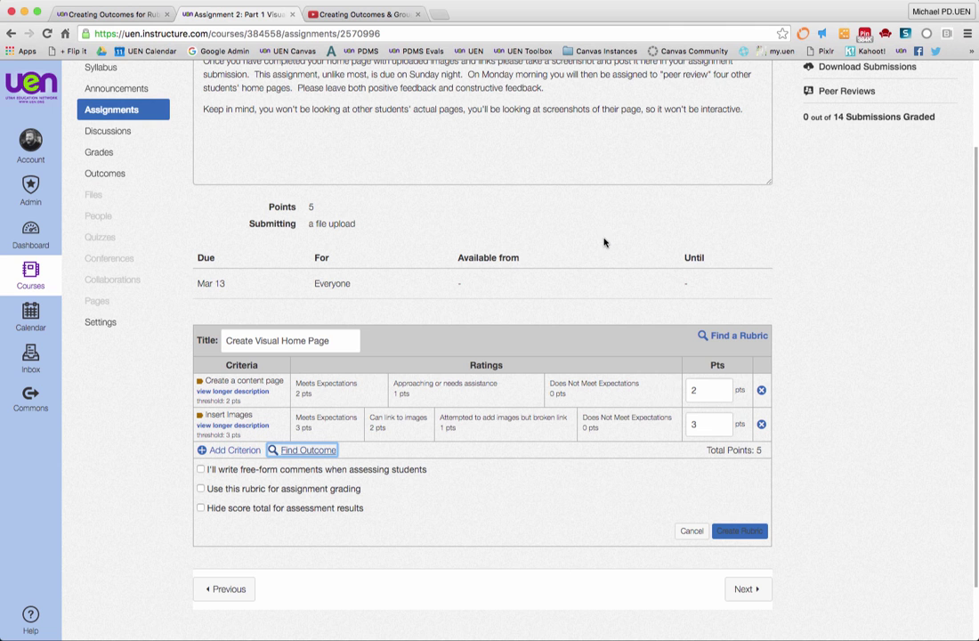
- Import the 'Link content within page' outcome as a rubric criterion
click(306, 452)
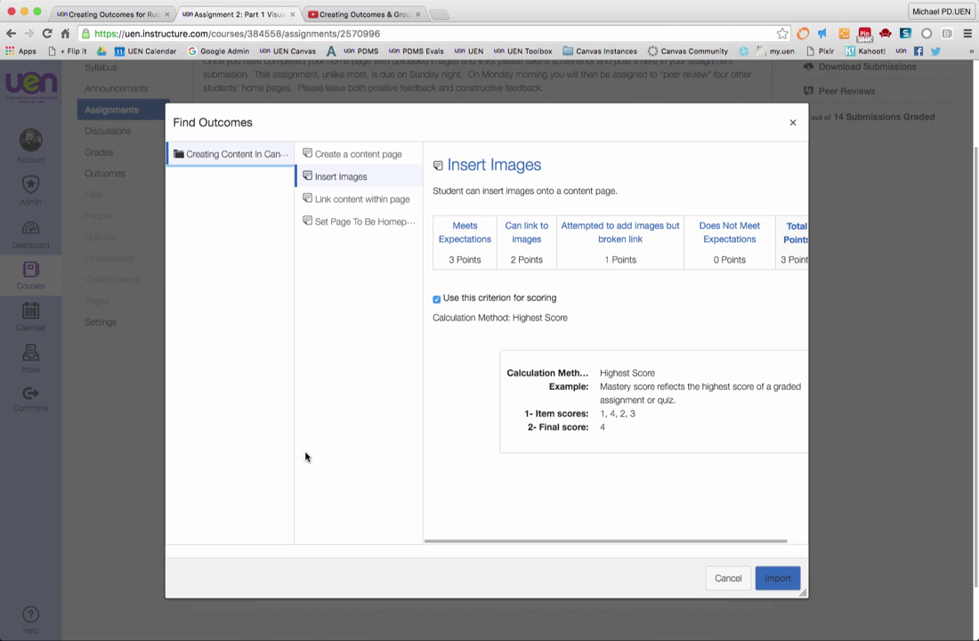
click(366, 200)
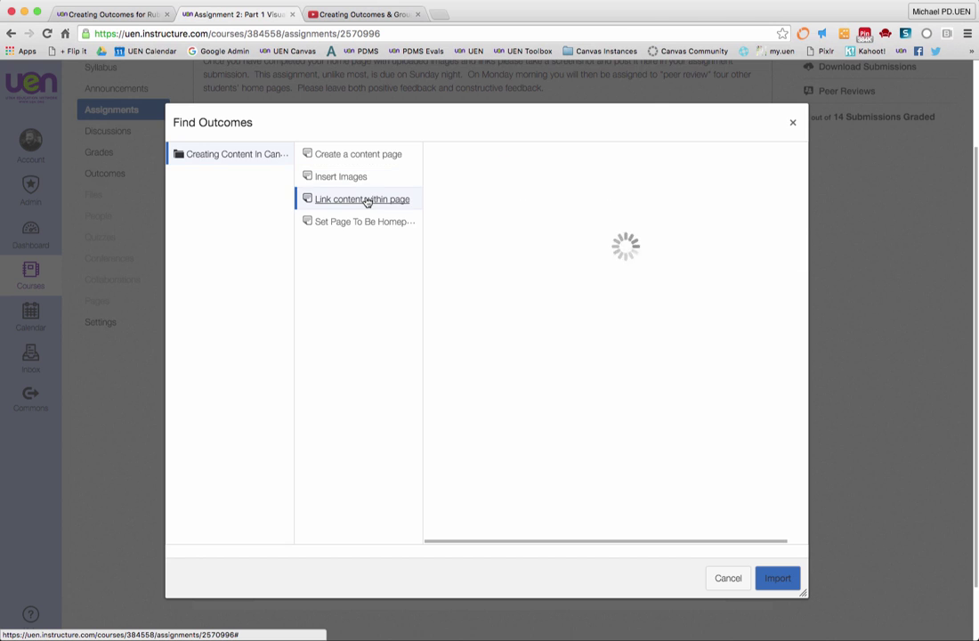
click(777, 578)
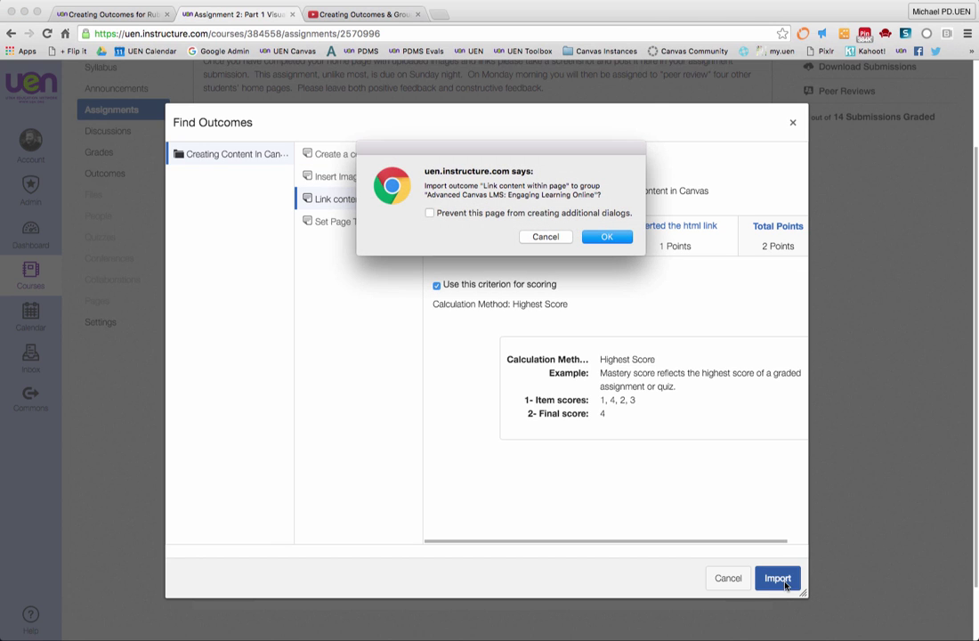
click(608, 237)
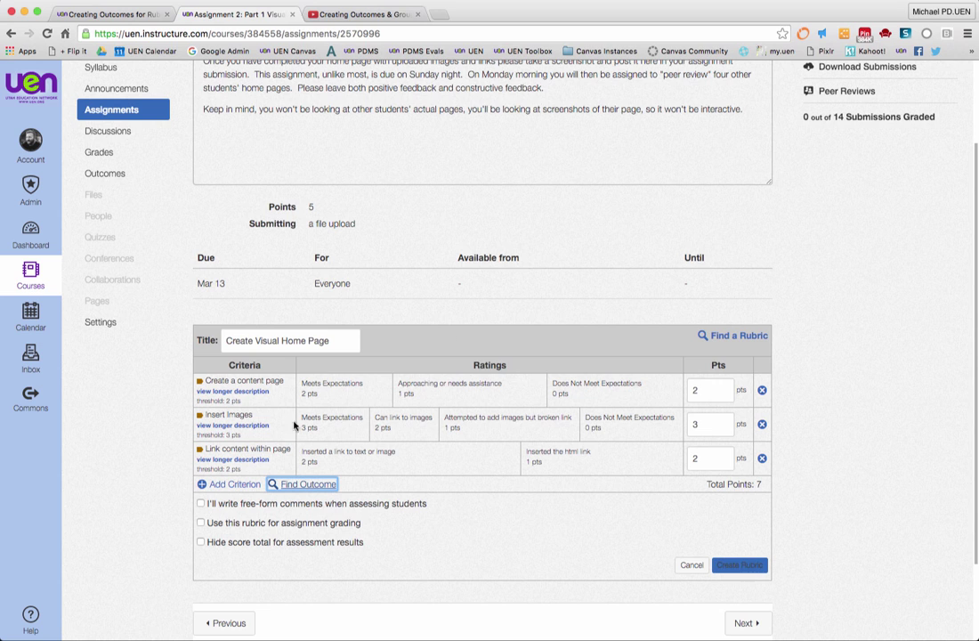
- Import the 'Set Page To Be Homepage' outcome, bringing the rubric to 8 points
click(302, 488)
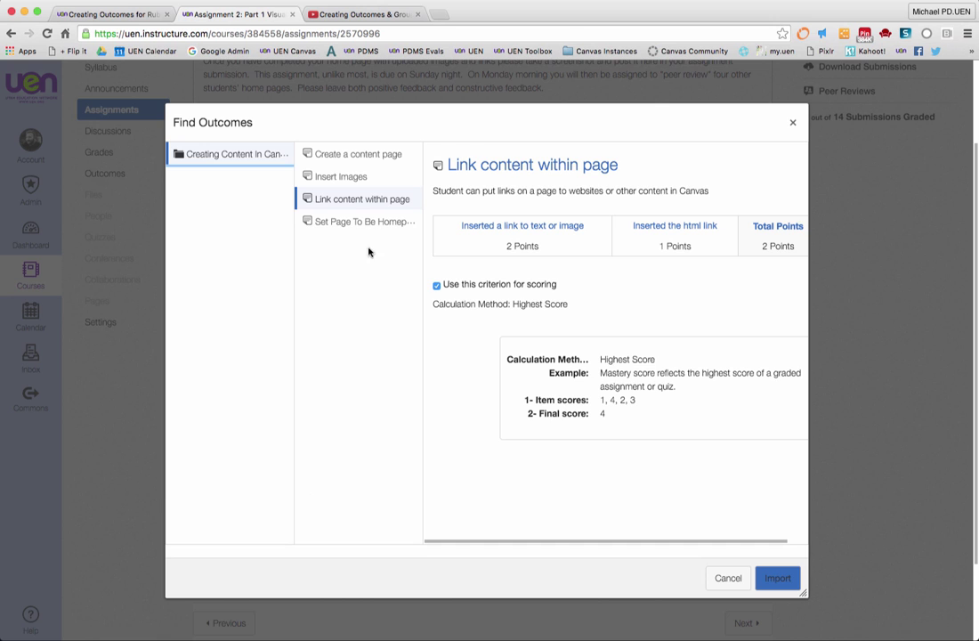
click(360, 222)
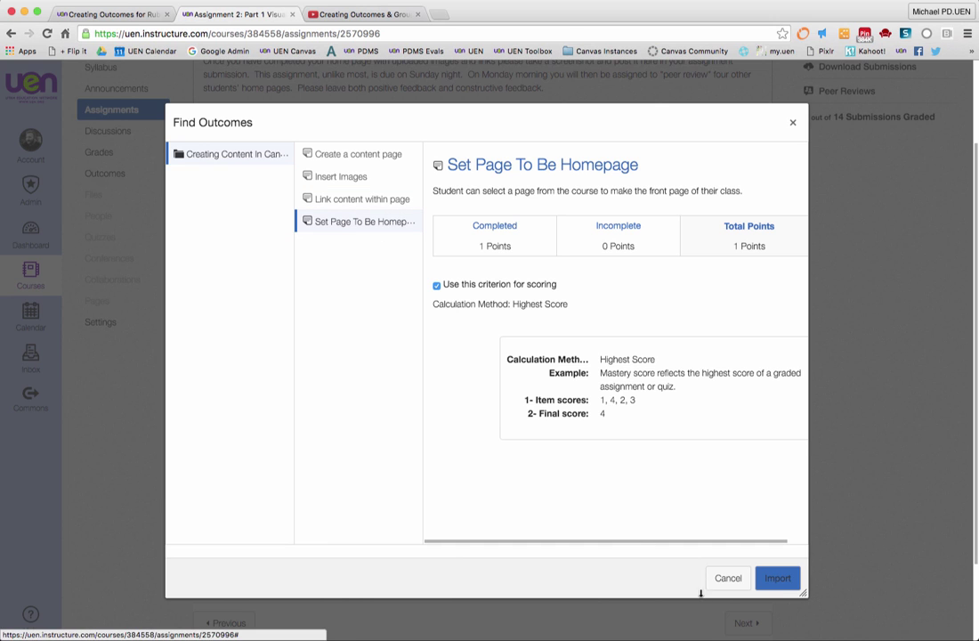
click(777, 578)
click(619, 240)
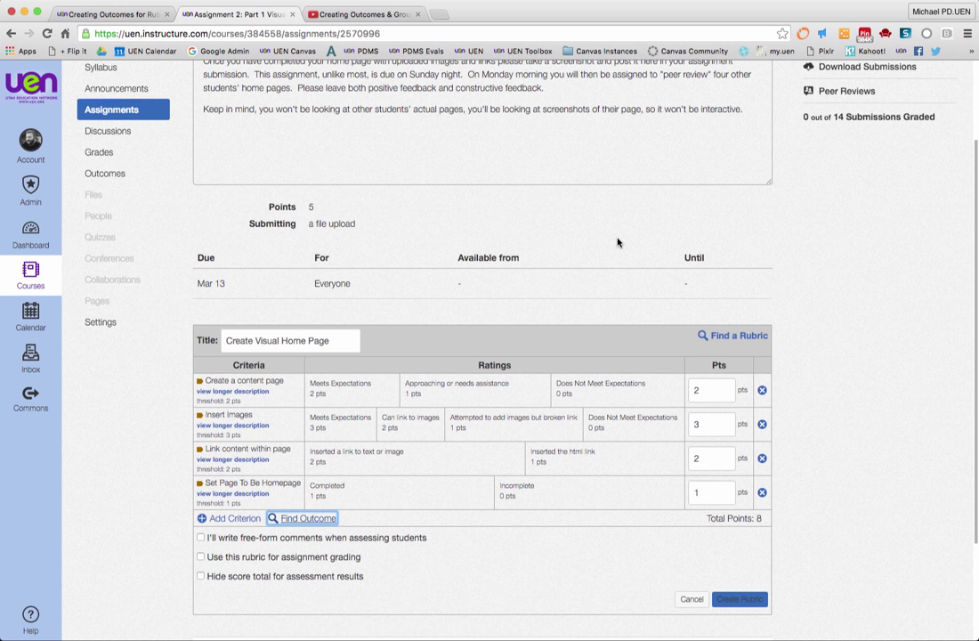
scroll(750, 523, down, 3)
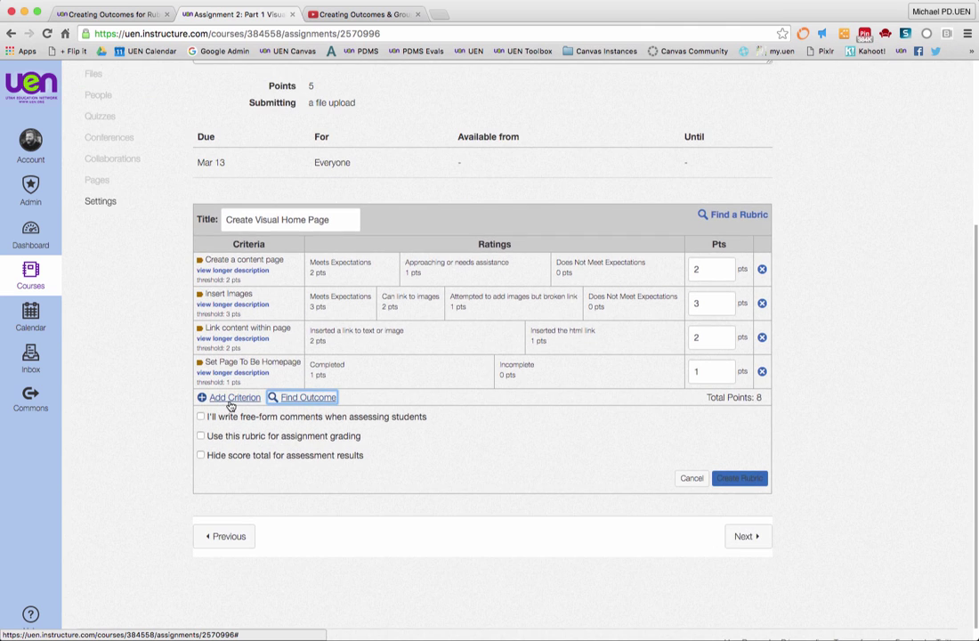
- Add a 'Turned On Time' criterion and set its Full Marks rating to 2 points
click(231, 397)
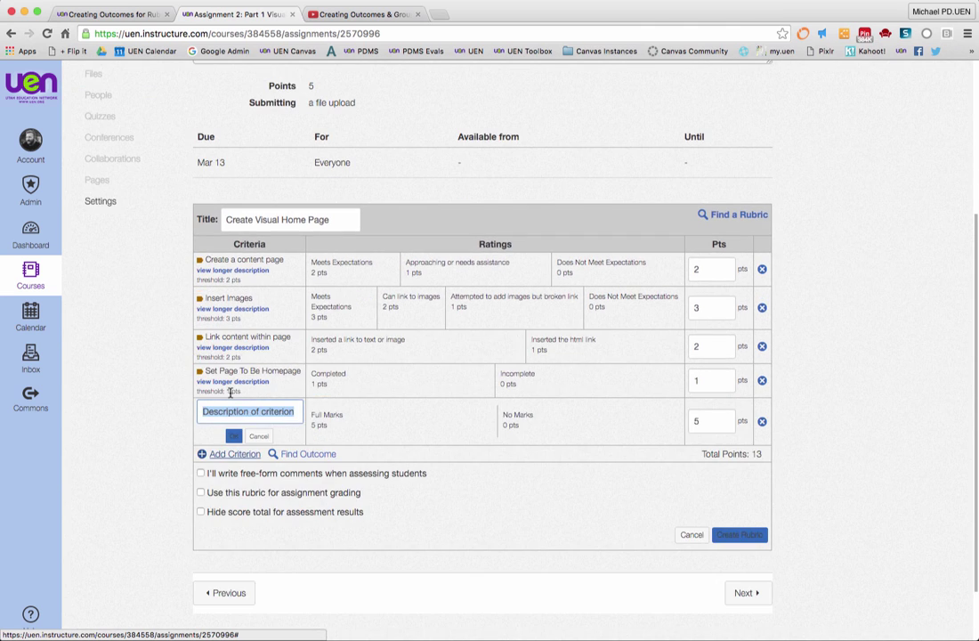
text(Turned On Time)
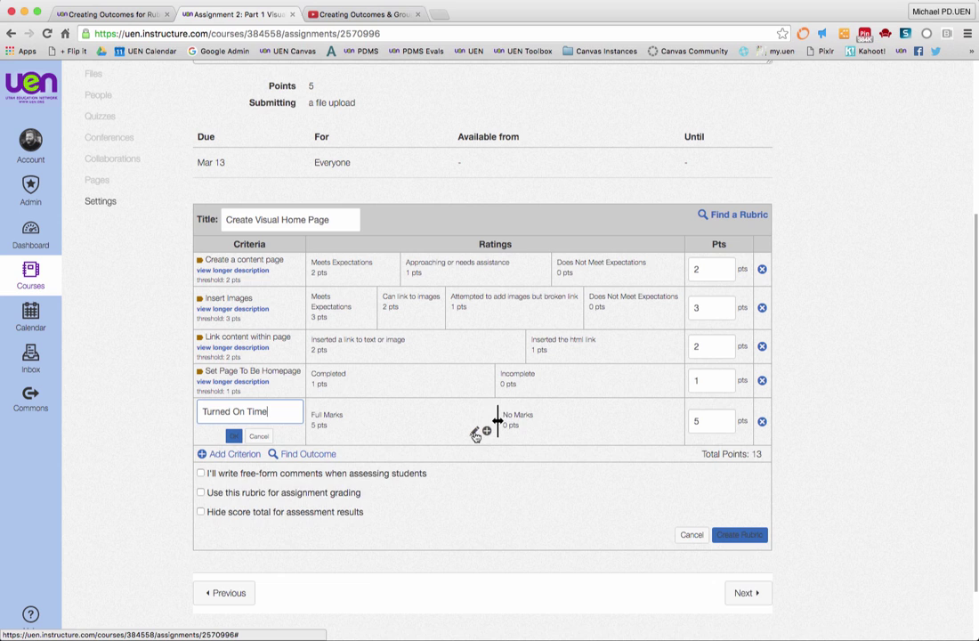
click(475, 432)
key(Tab)
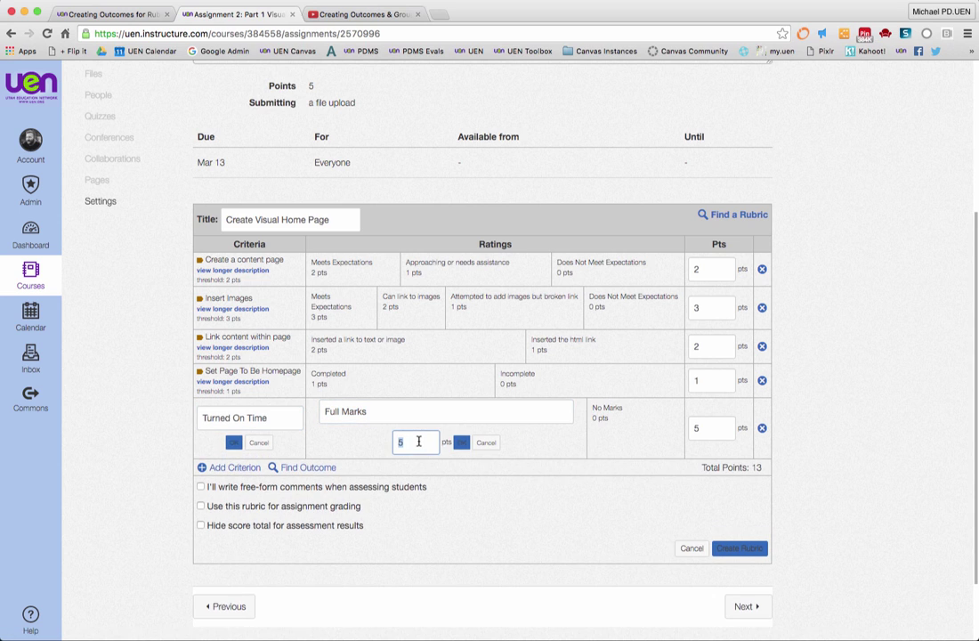
text(2)
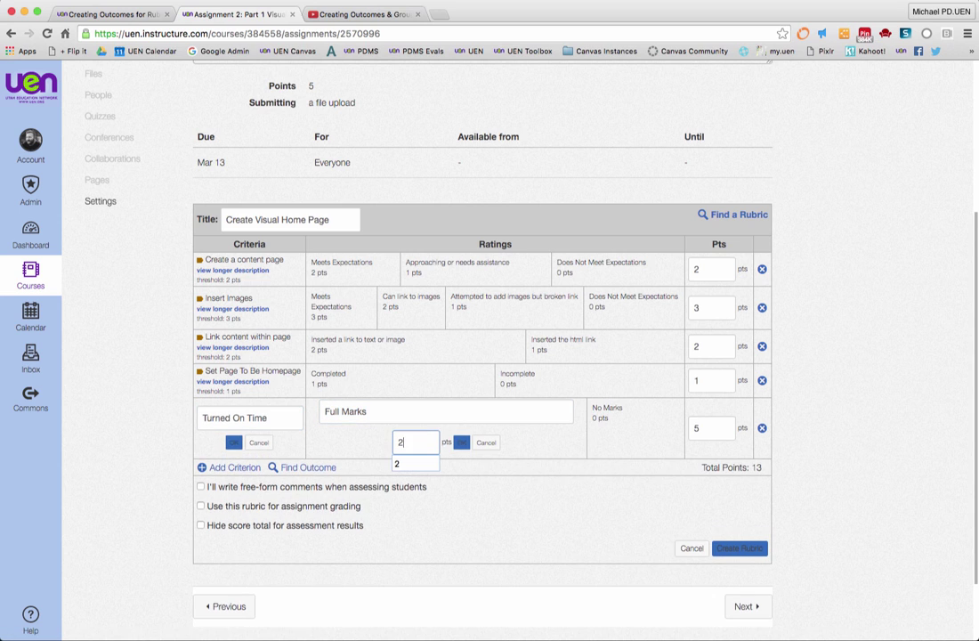
click(461, 443)
- Add a 1-point 'Late within one week' rating and save the criterion, totaling 10 points
click(498, 422)
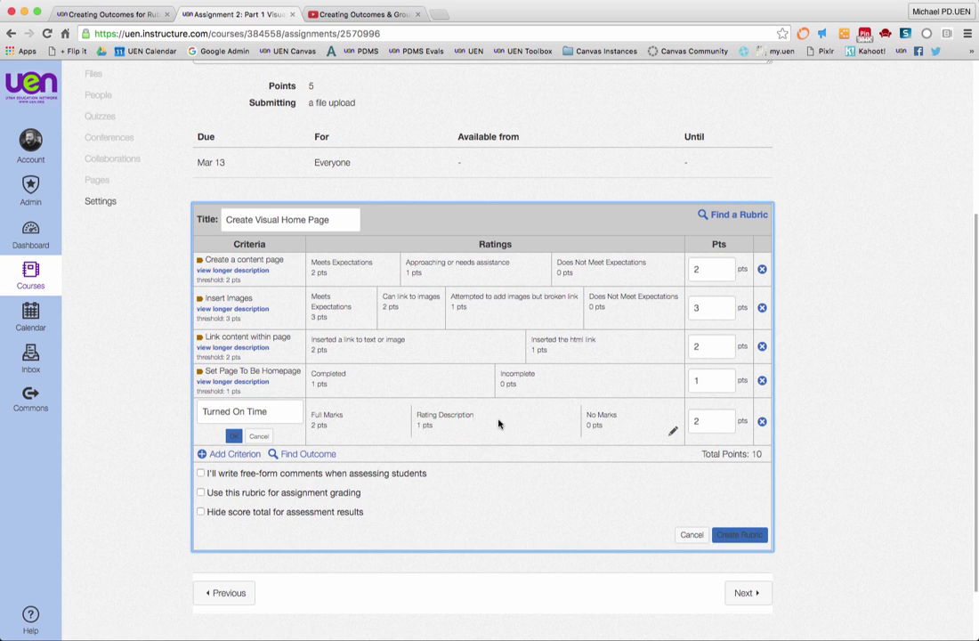
click(460, 414)
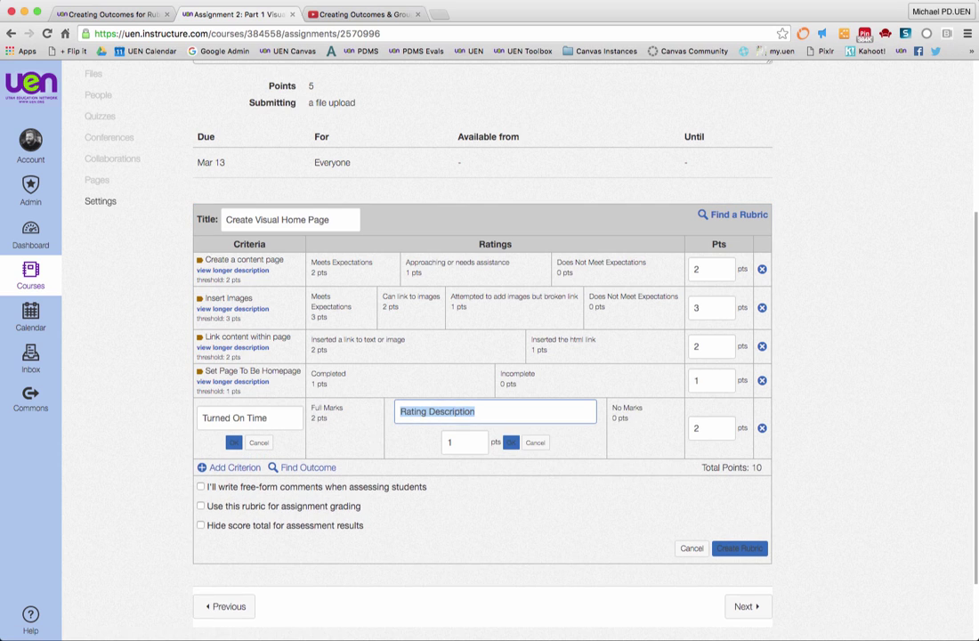
text(Late within one week)
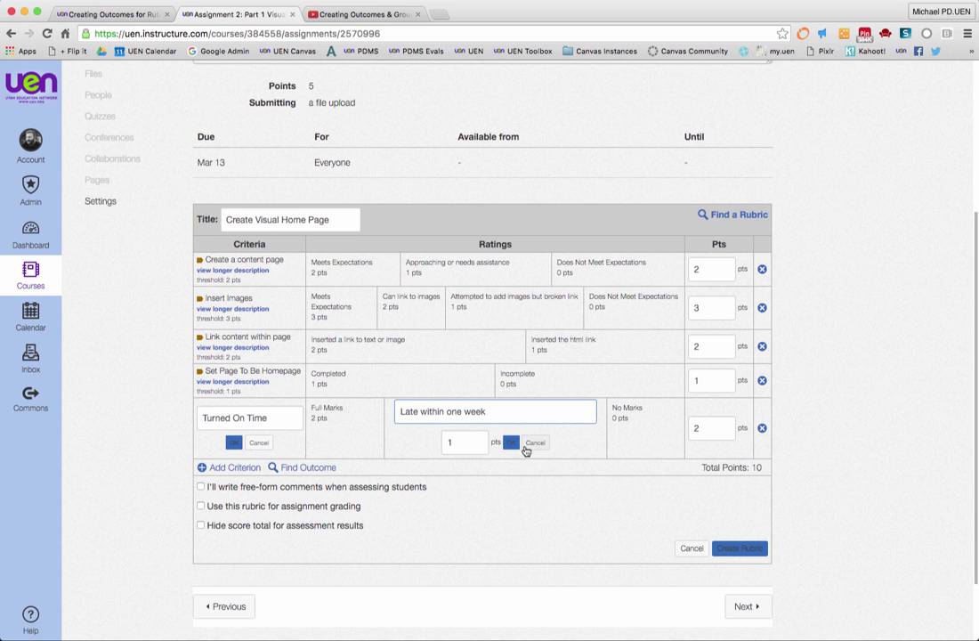
click(511, 442)
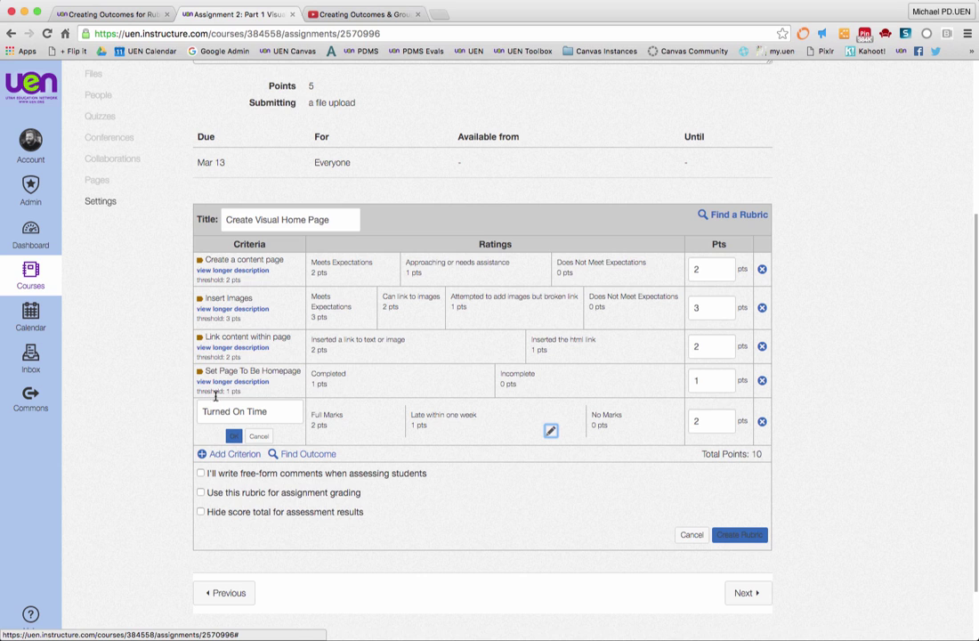
click(234, 438)
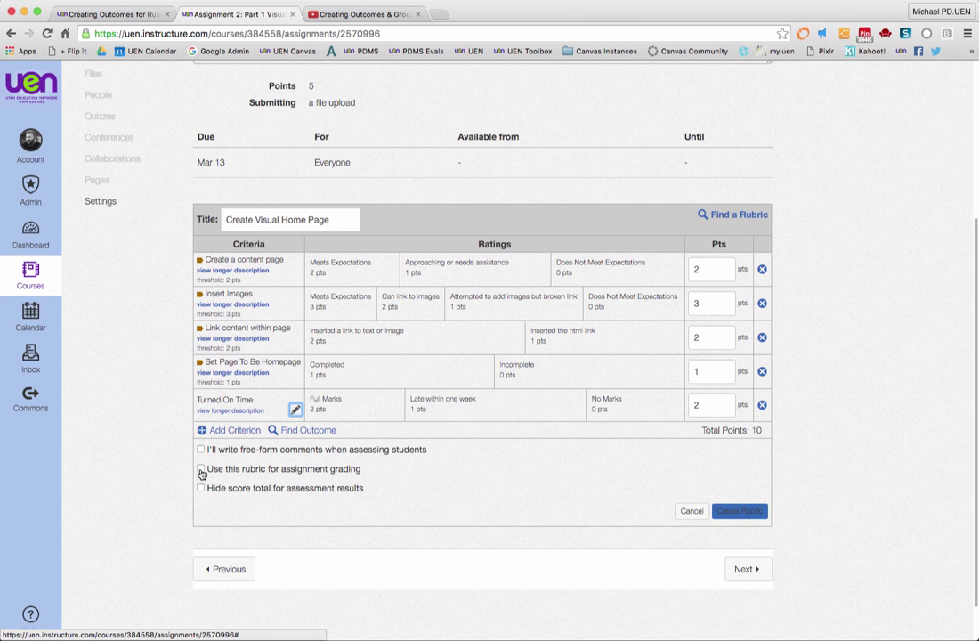
- Create the rubric for assignment grading and change the assignment's points from 5 to 10
click(201, 470)
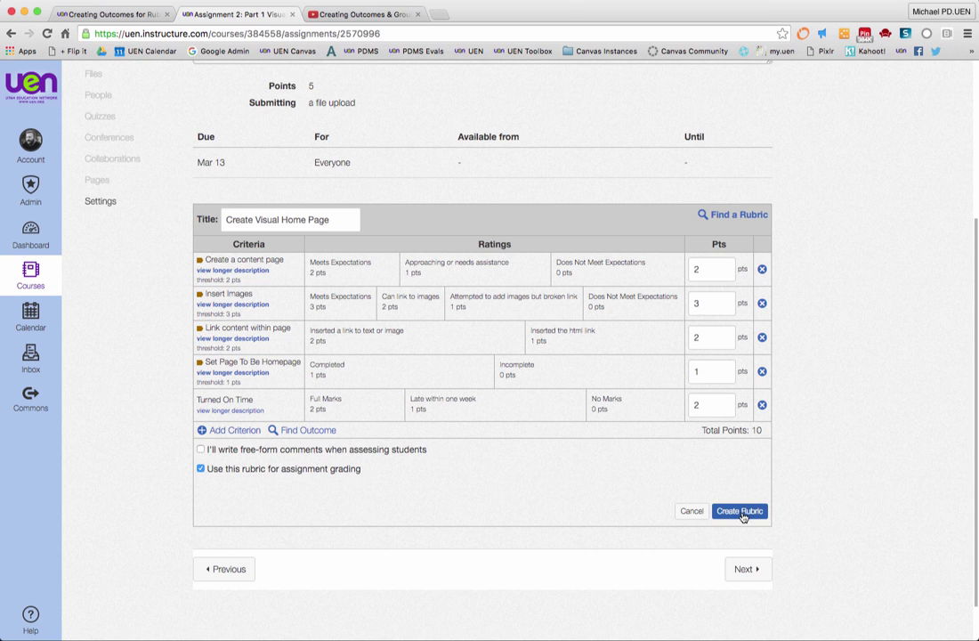
click(742, 512)
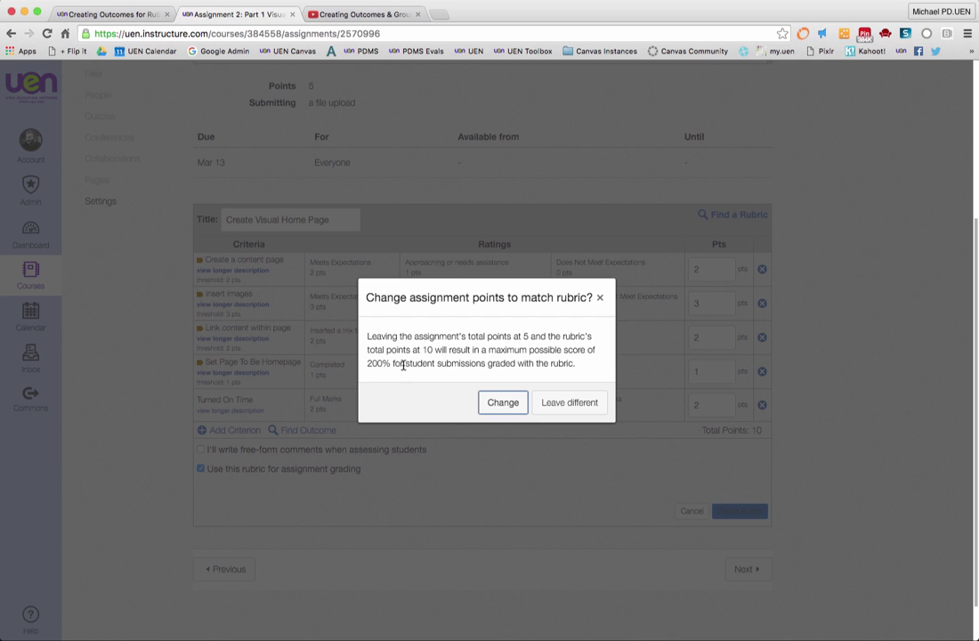
click(514, 404)
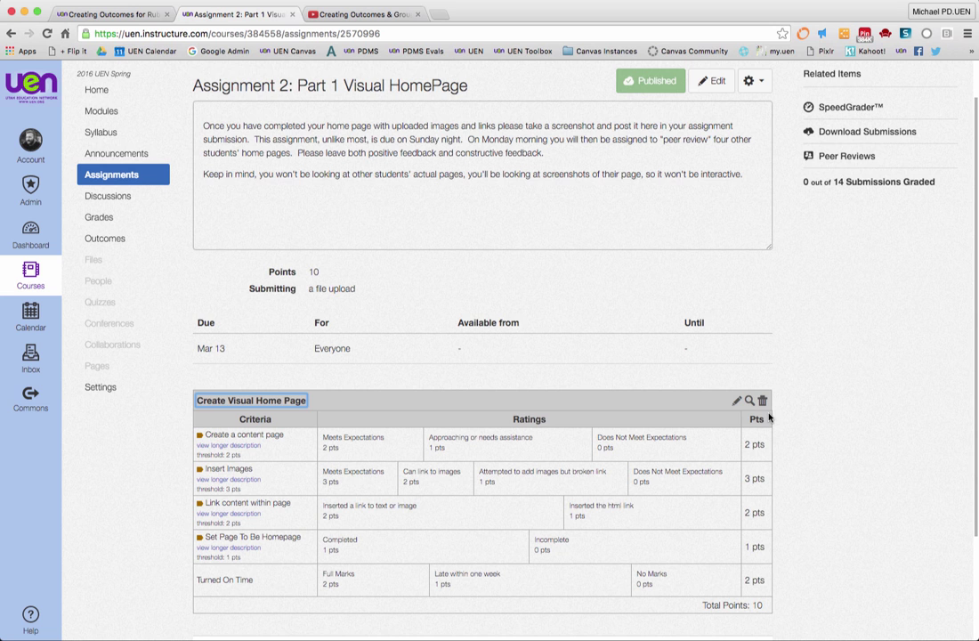
scroll(769, 417, down, 3)
scroll(769, 417, up, 3)
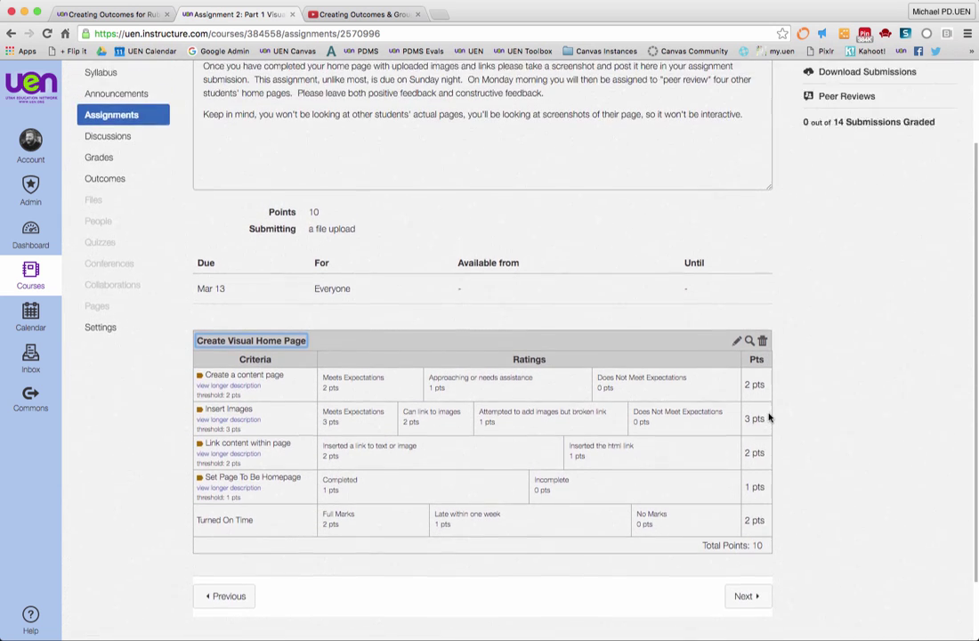
scroll(769, 416, up, 2)
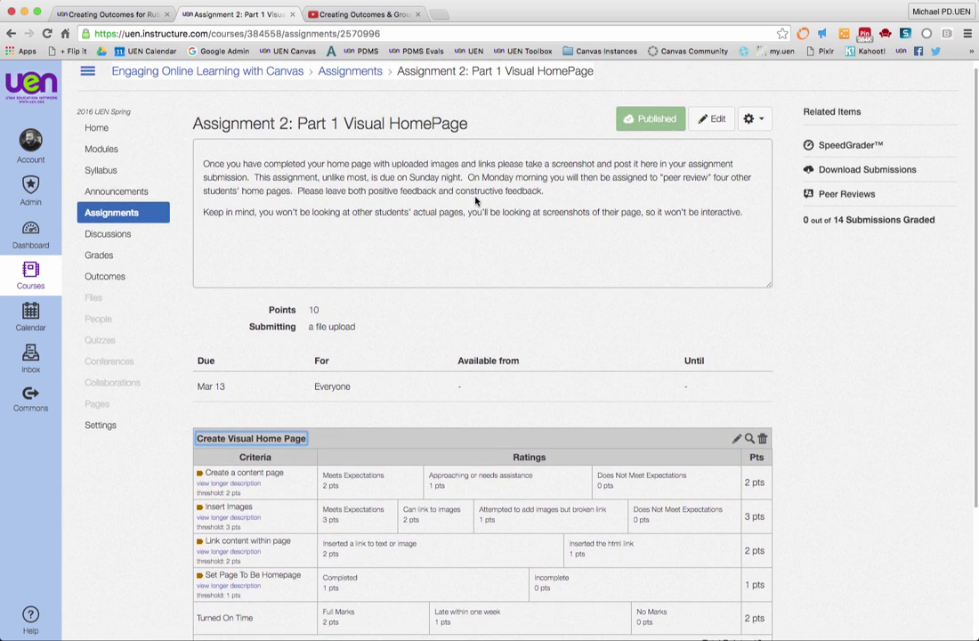
scroll(476, 202, down, 4)
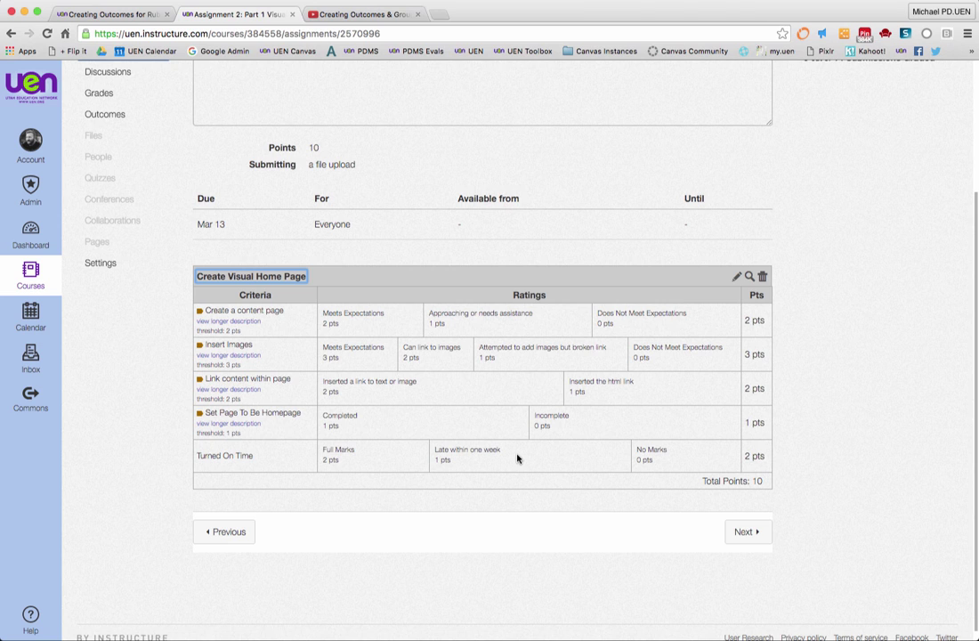
scroll(517, 458, up, 2)
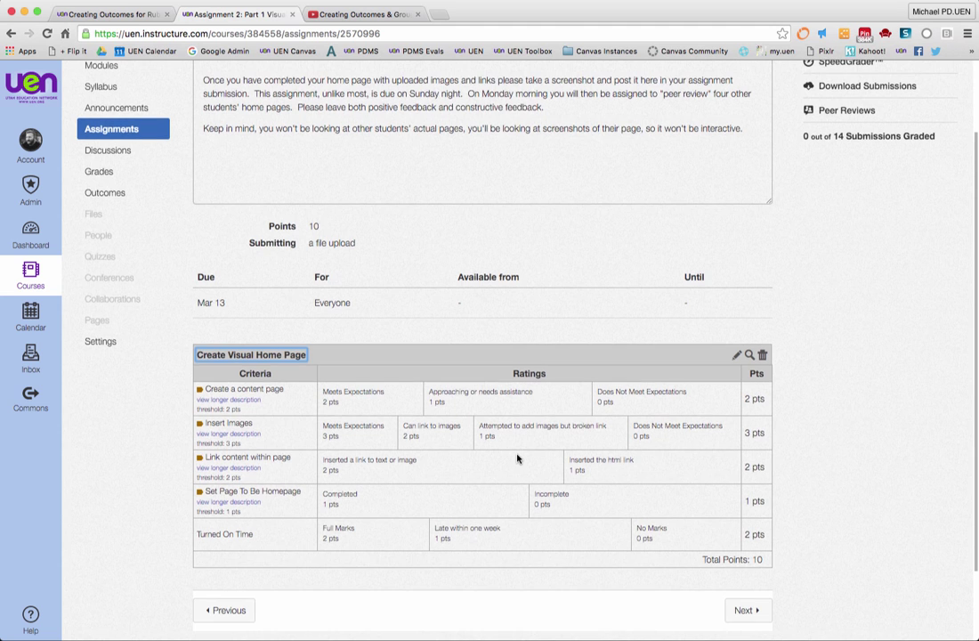
scroll(517, 458, up, 2)
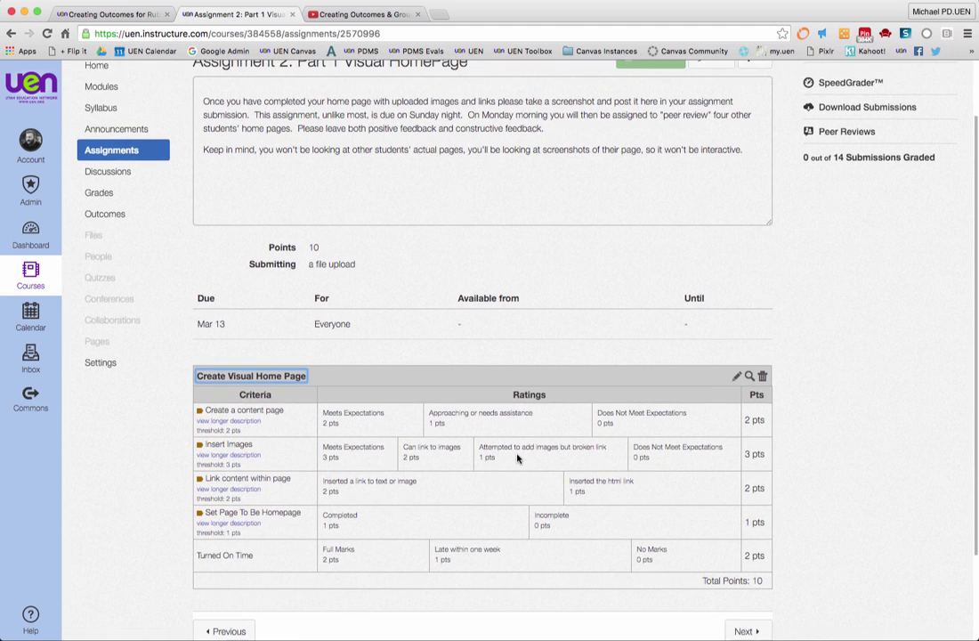
scroll(517, 459, up, 1)
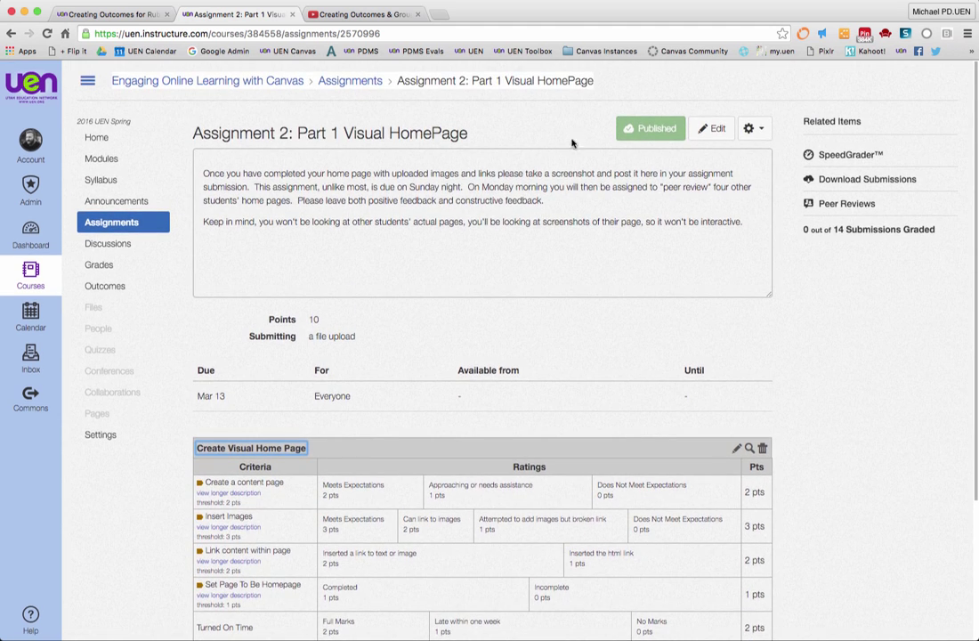